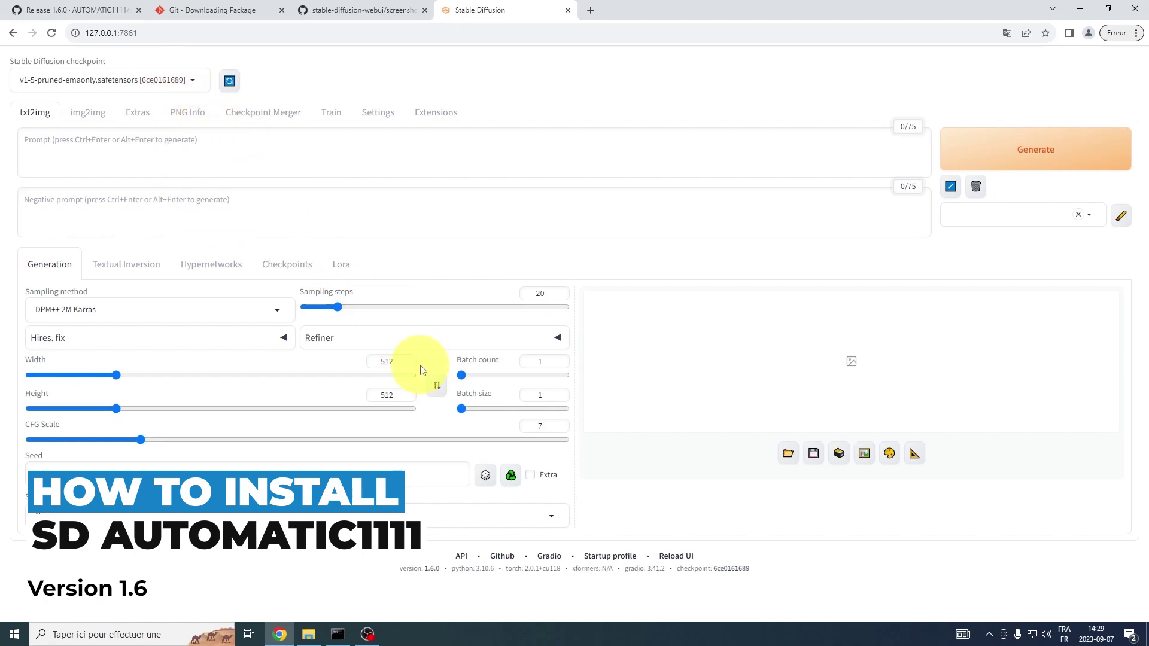
- Expand the Refiner and Hires. fix accordions on txt2img and scroll through their options
left_click(417, 339)
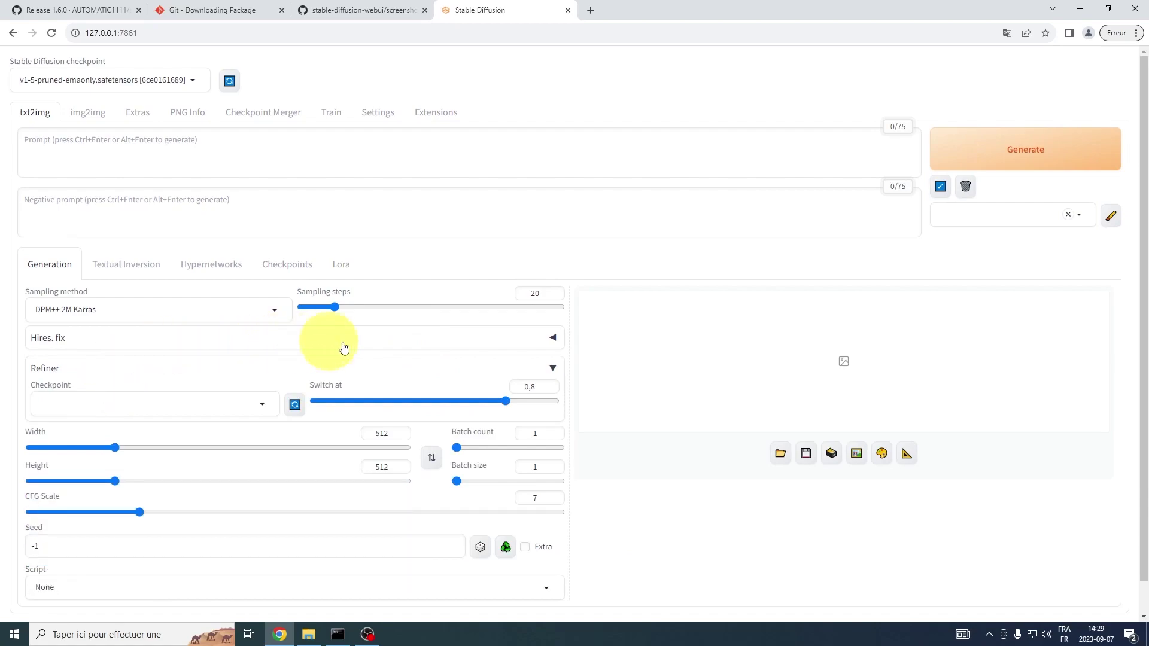
left_click(449, 340)
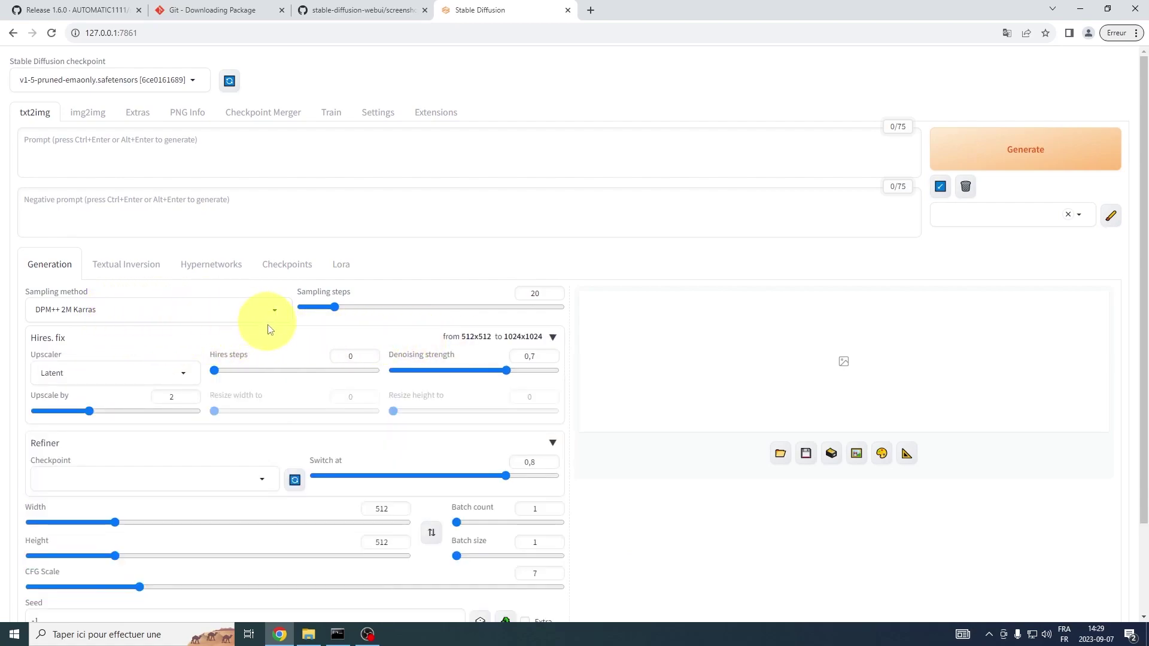
scroll(223, 380, "down", 1)
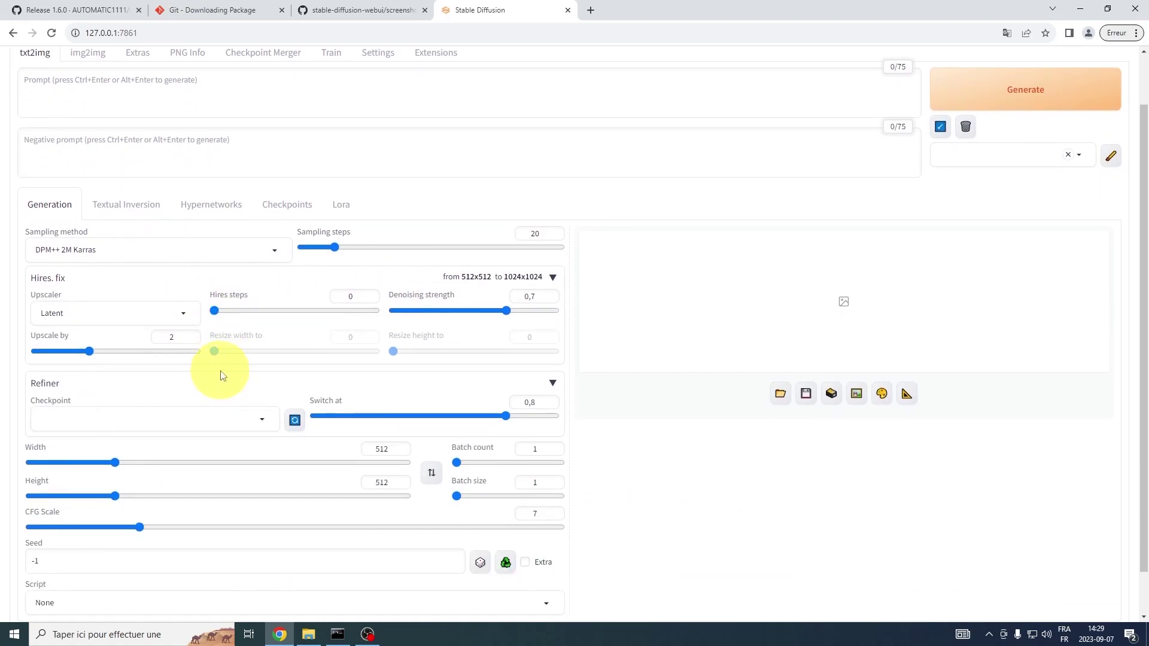
scroll(223, 375, "down", 1)
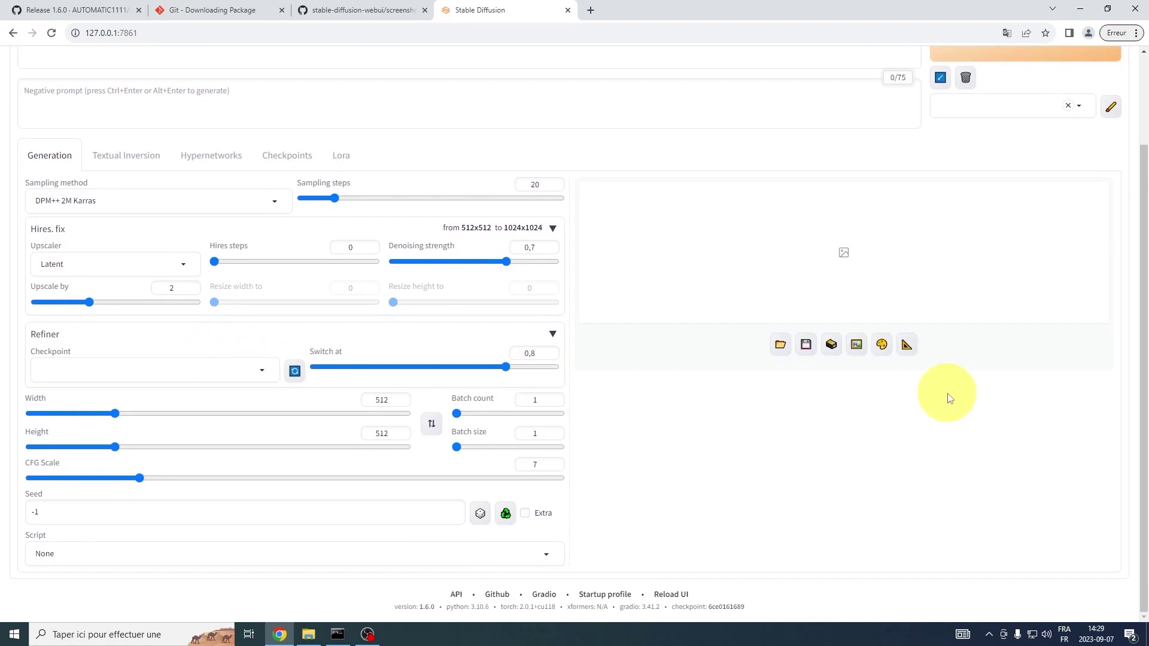
scroll(947, 398, "up", 2)
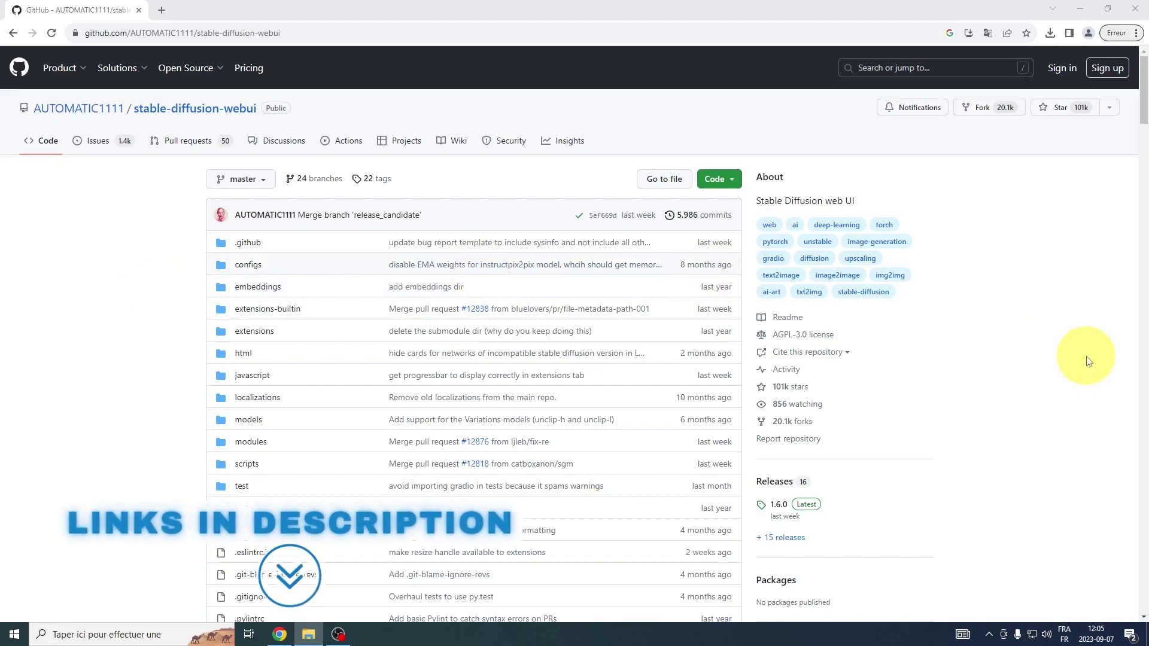
- Open the stable-diffusion-webui 1.6.0 release page and scroll down to its Assets list
scroll(781, 510, "down", 3)
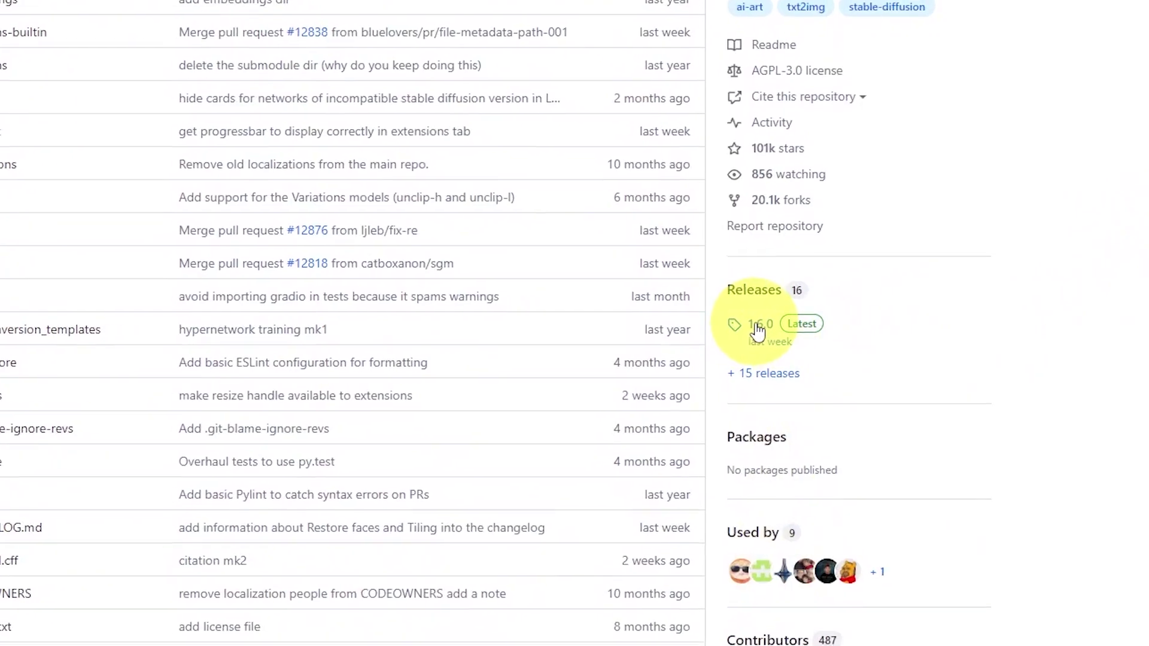
left_click(773, 329)
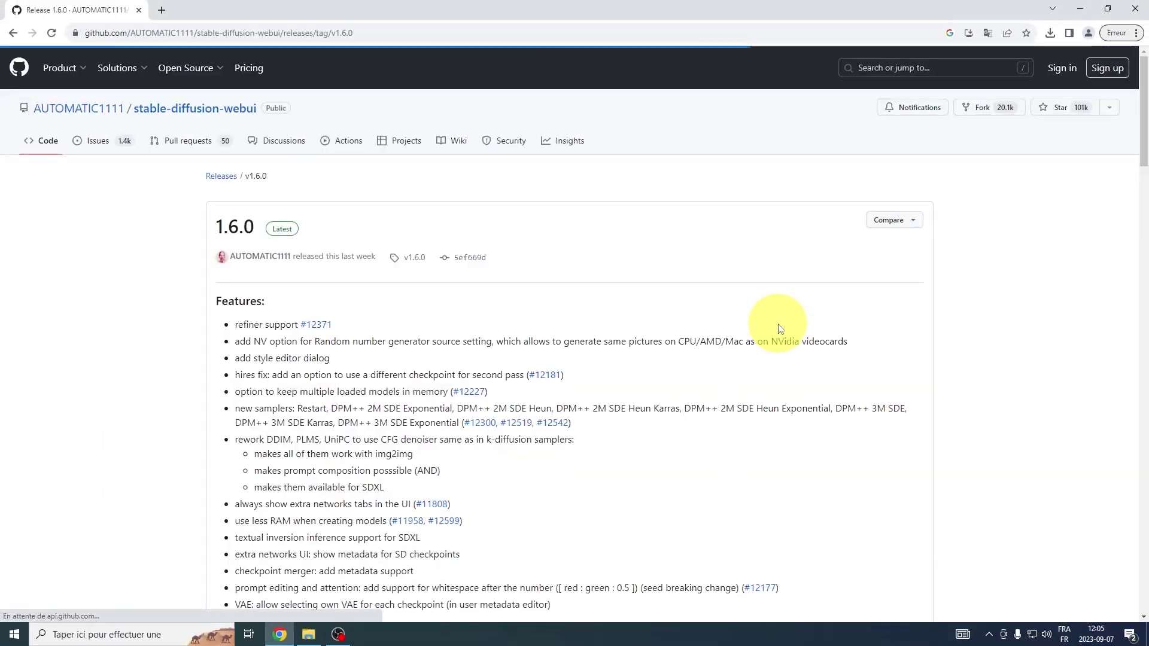
scroll(407, 269, "down", 5)
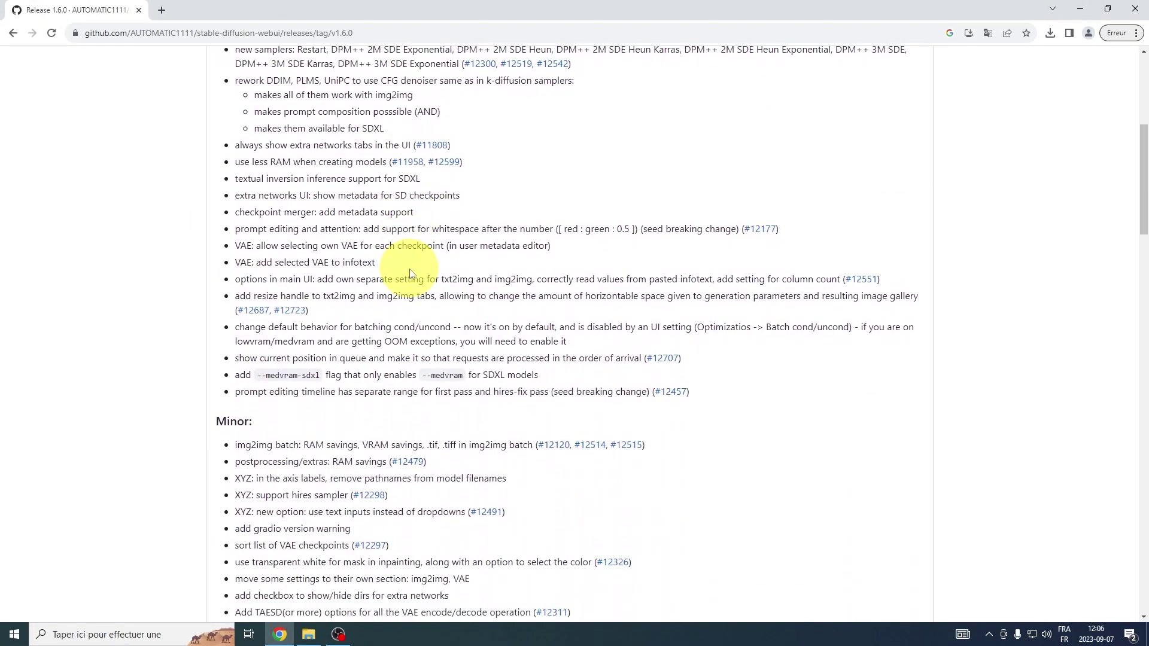
scroll(410, 273, "down", 10)
scroll(410, 269, "down", 15)
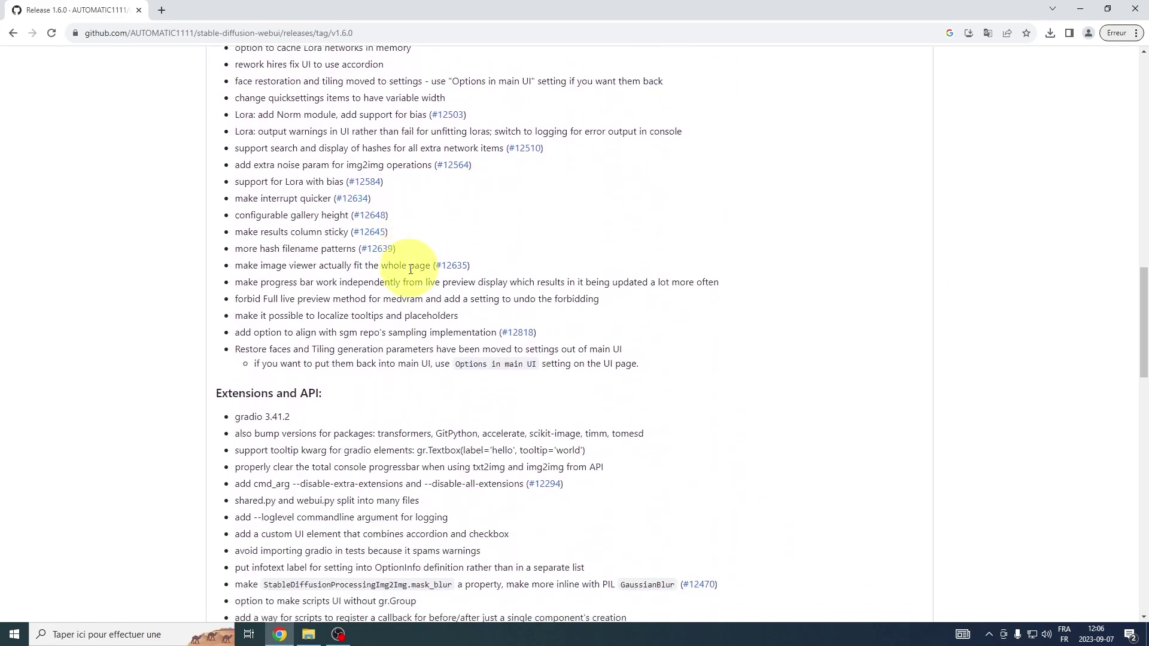
scroll(410, 269, "down", 6)
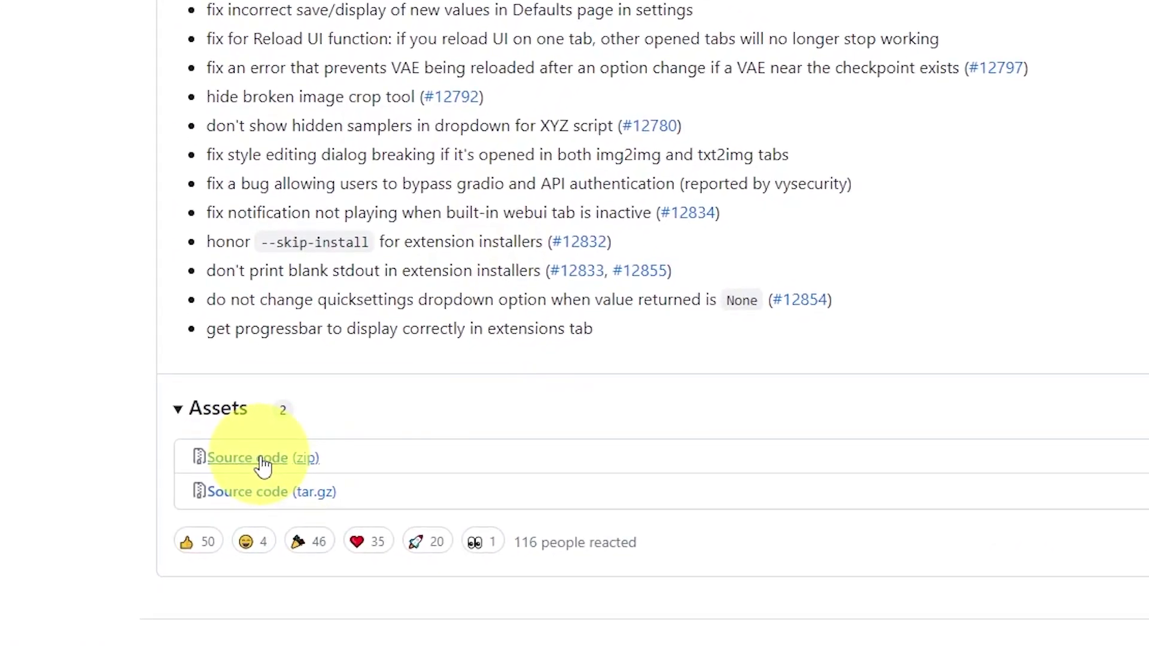
- Download the 1.6.0 Source code zip, open it in WinRAR, and target Documents\A111 for extraction
left_click(263, 459)
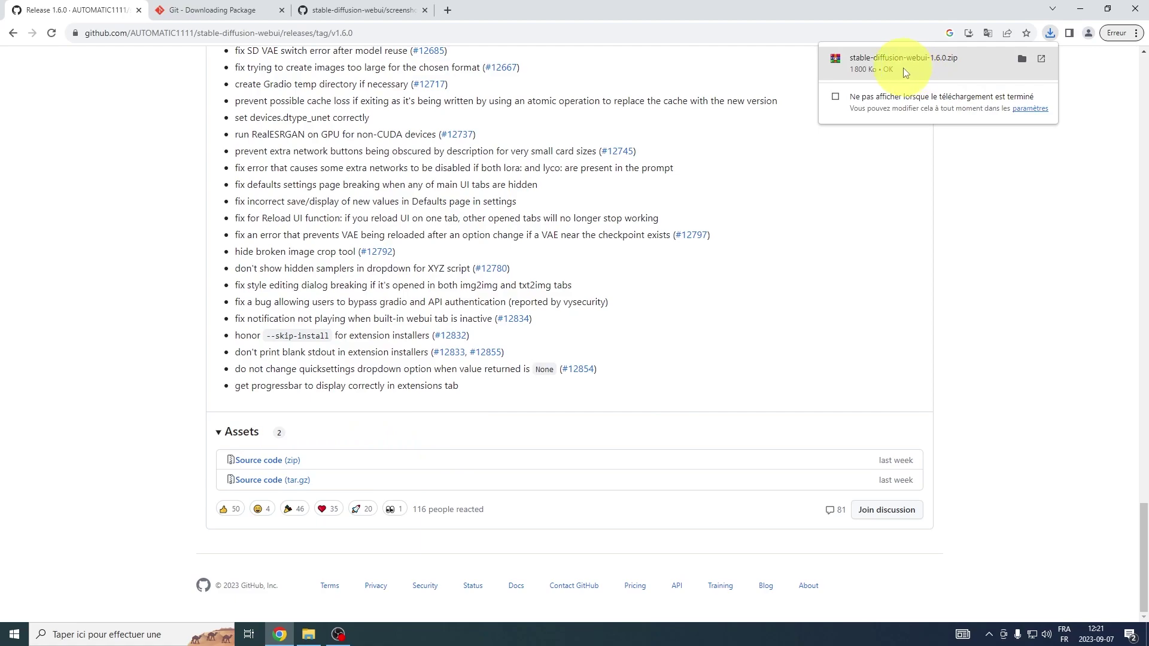
left_click(905, 70)
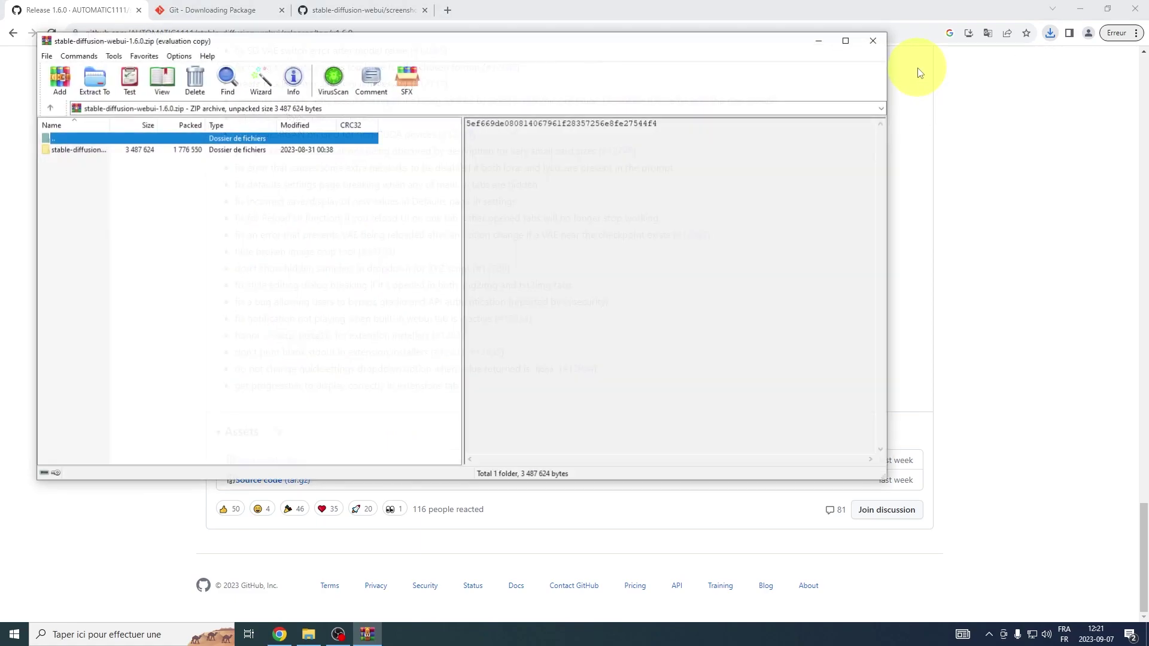
left_click(94, 78)
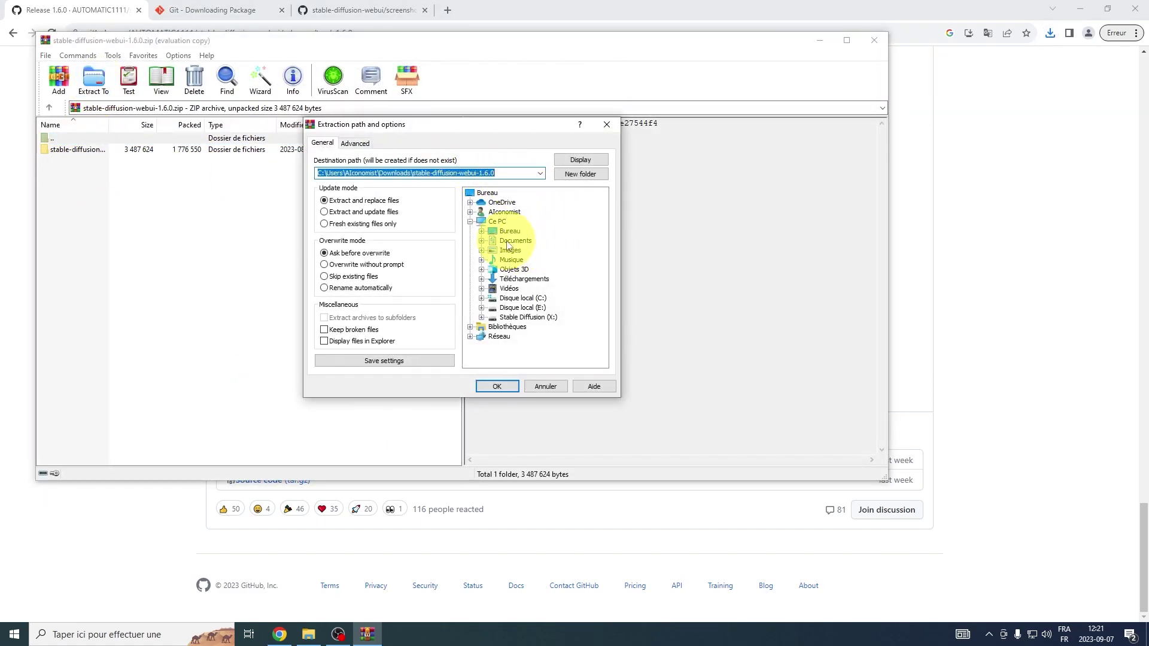
left_click(507, 241)
left_click(493, 172)
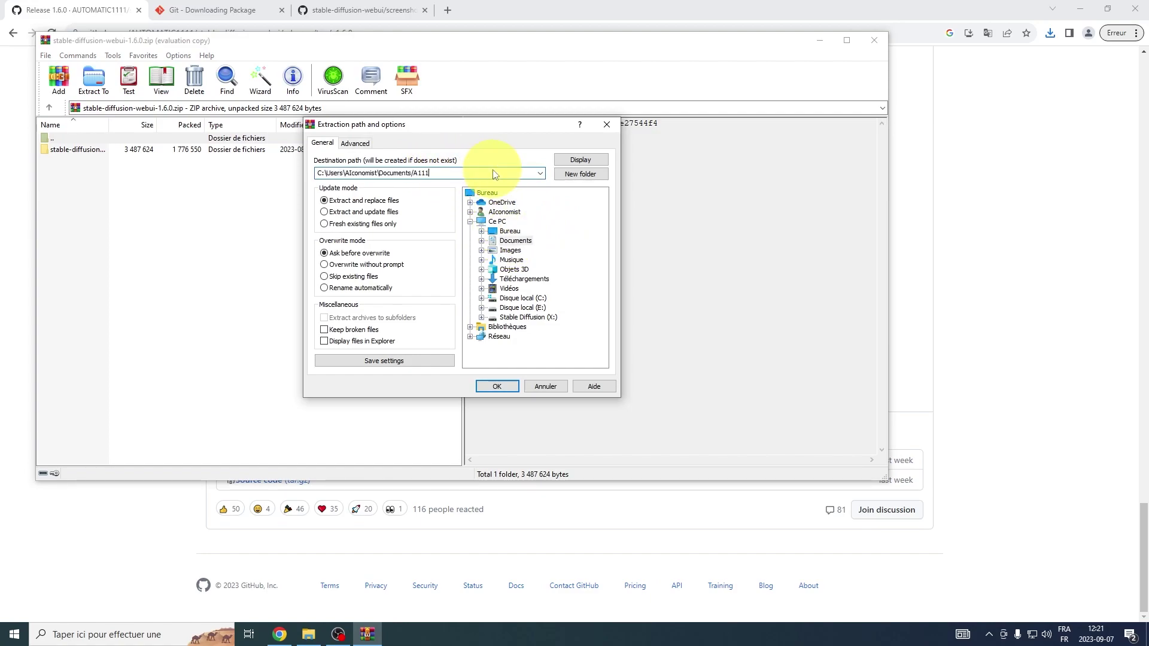
- Confirm the extraction, then download the Python 3.10.6 Windows installer (64-bit) from python.org
left_click(496, 385)
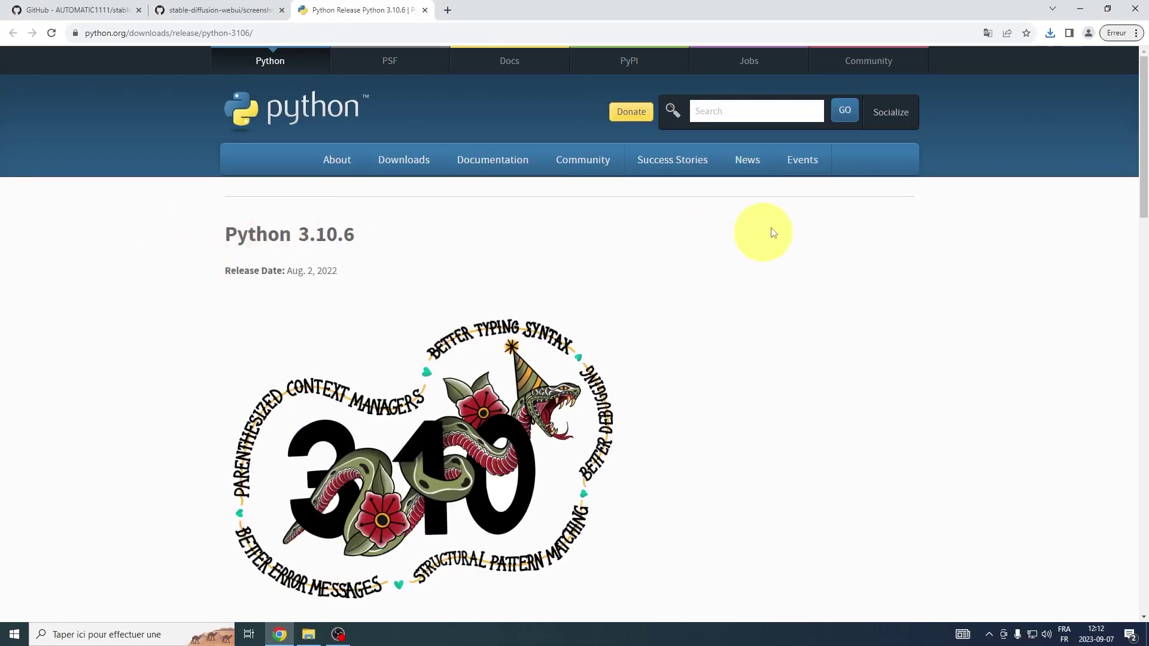
scroll(776, 242, "down", 20)
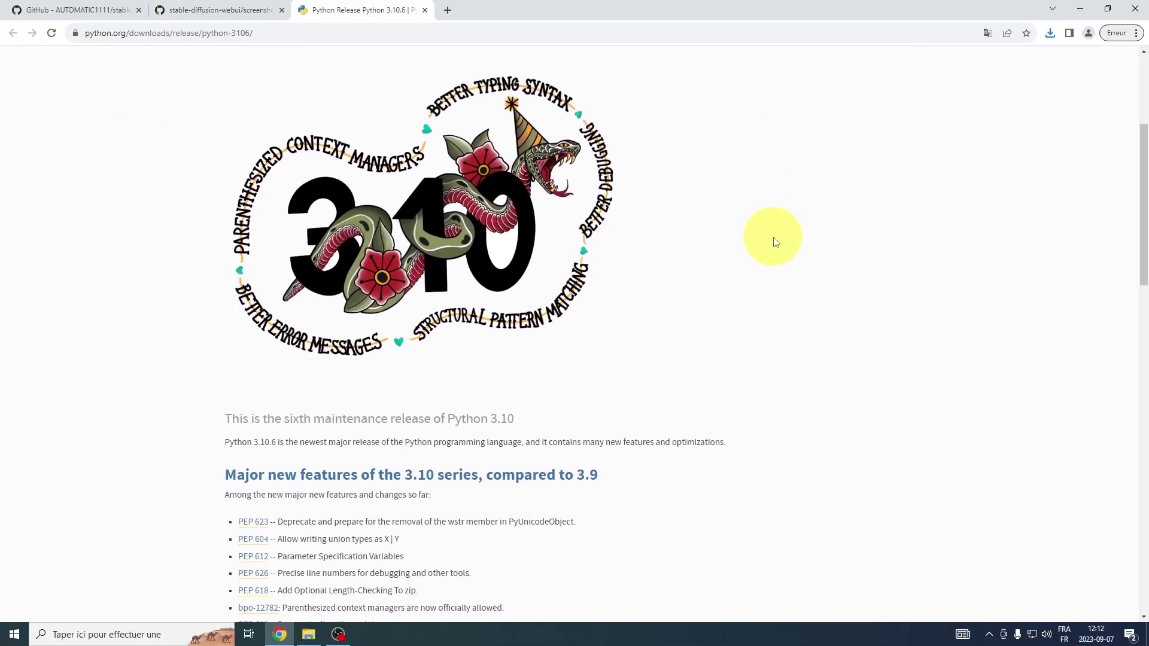
scroll(662, 238, "down", 3)
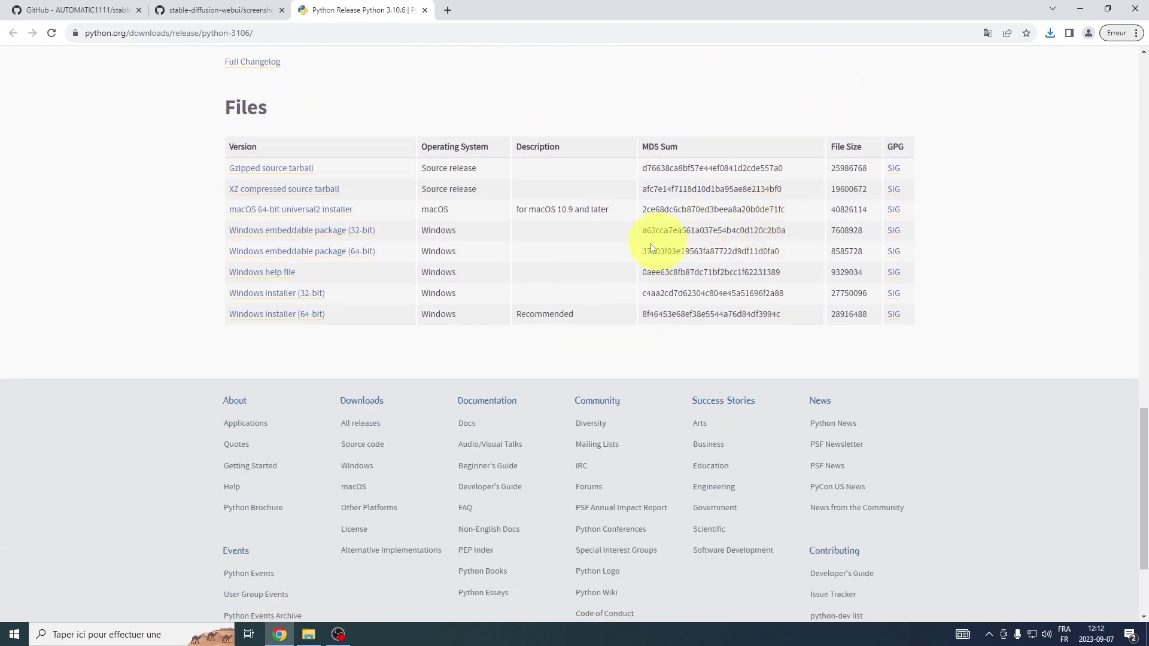
scroll(321, 359, "up", 1)
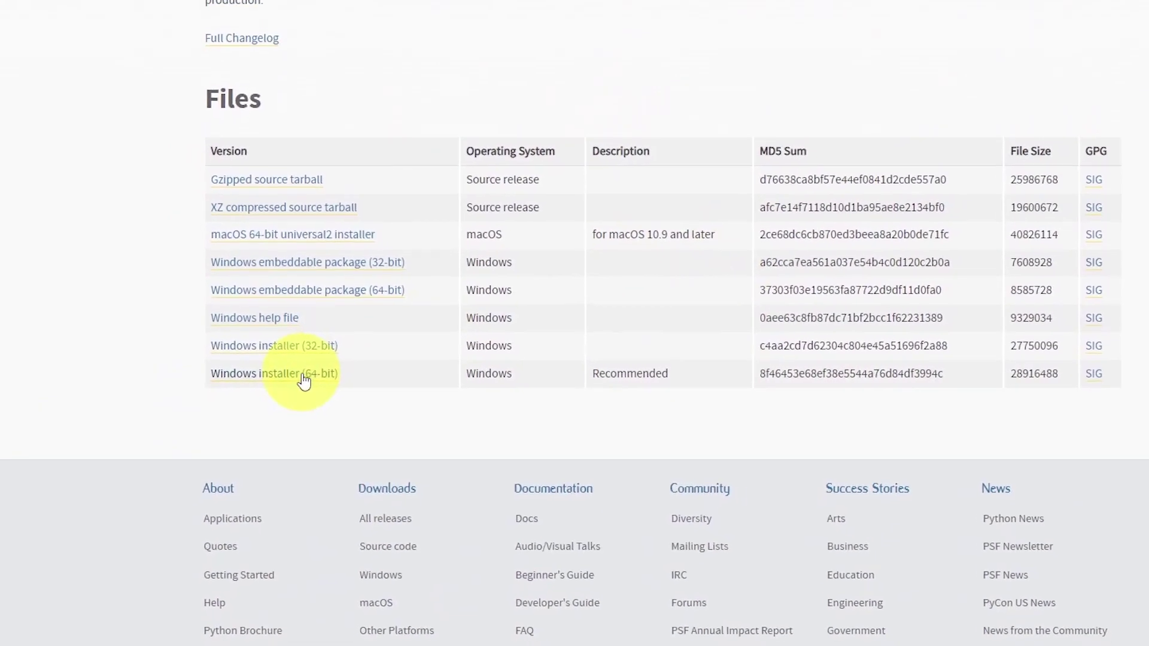
left_click(304, 379)
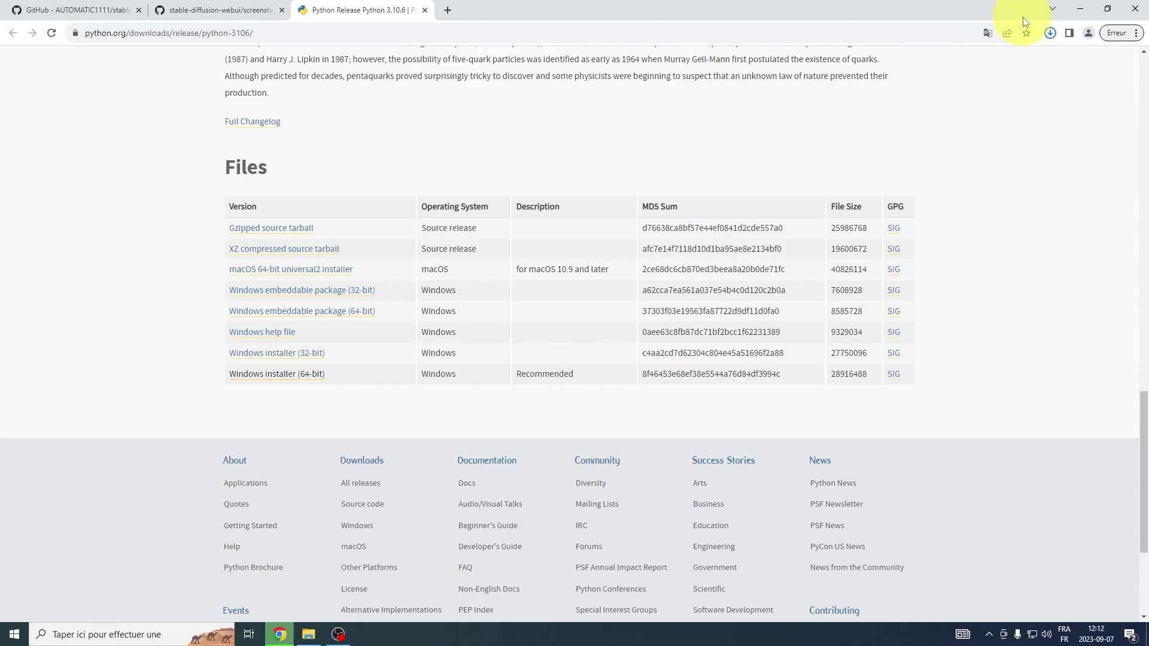
- Run the Python 3.10.6 installer with 'Add Python 3.10 to PATH' ticked, then close it
left_click(1050, 33)
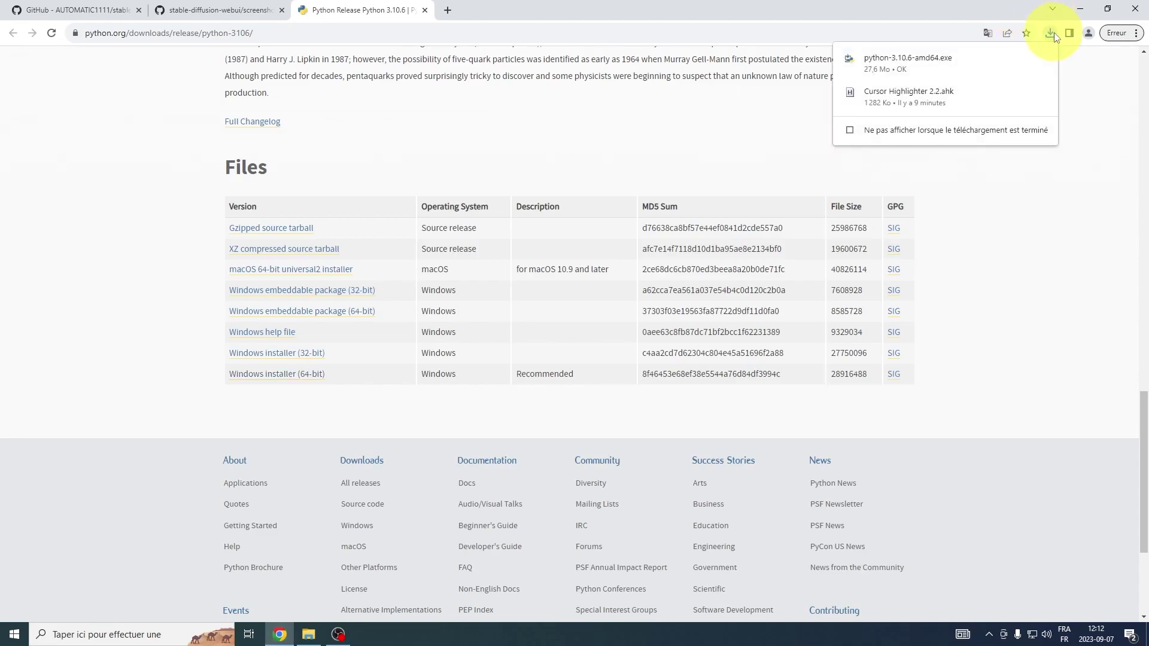
left_click(891, 68)
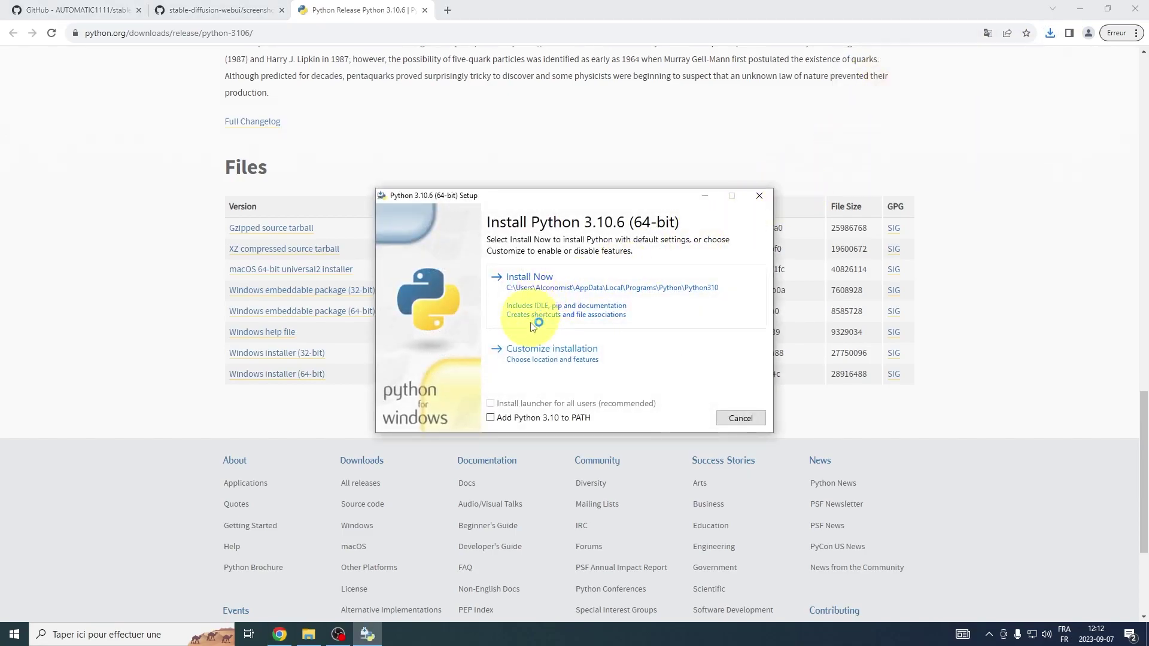
left_click(505, 419)
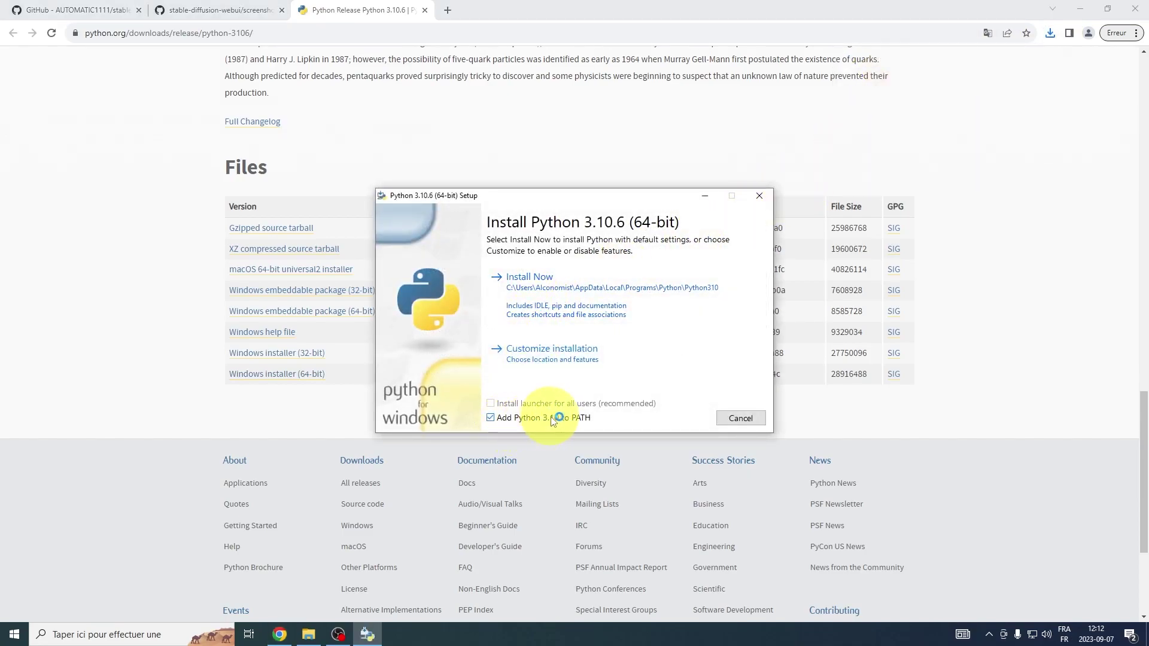
left_click(549, 298)
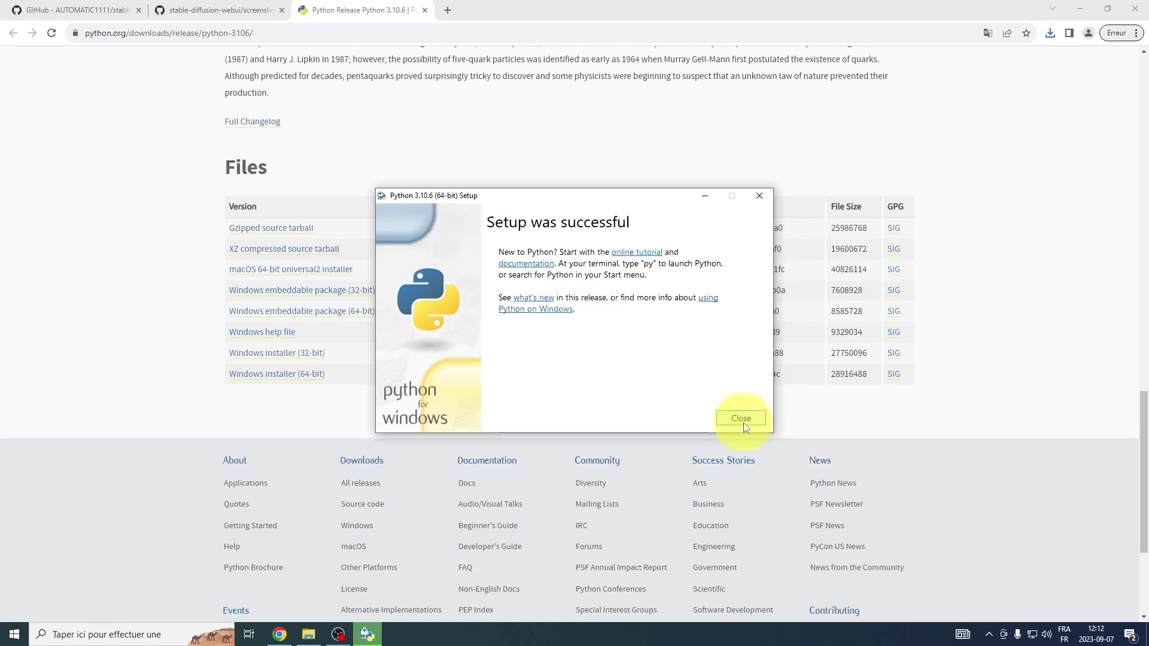
left_click(741, 419)
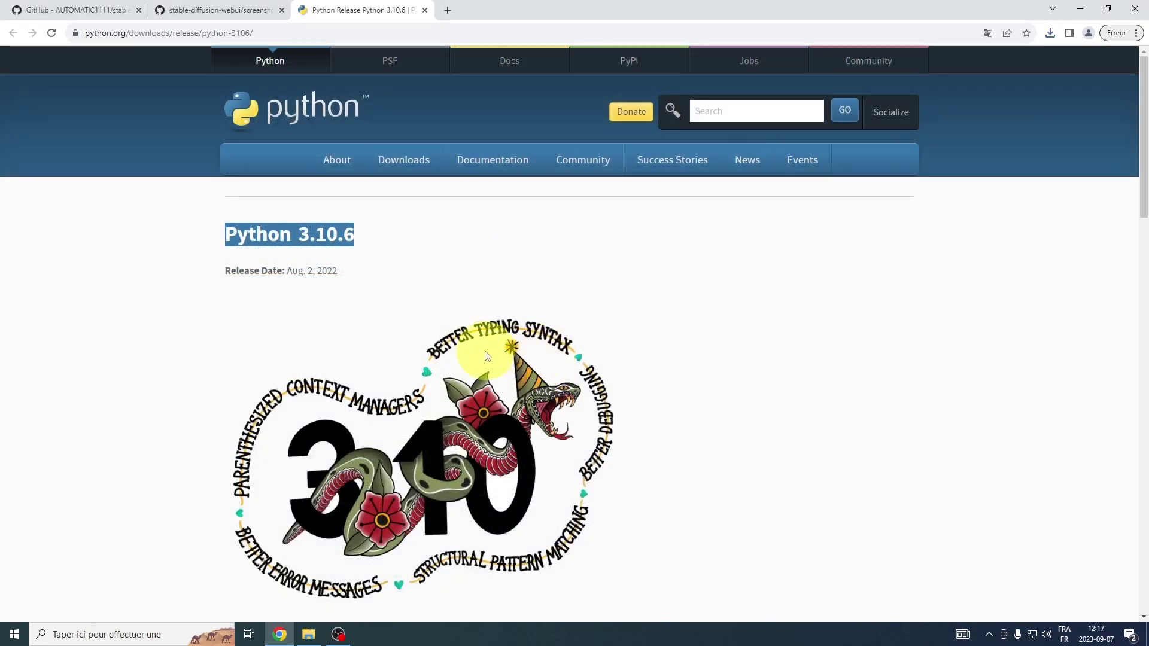
- Open Command Prompt and run python --version to confirm Python 3.10.6 is installed
left_click(403, 229)
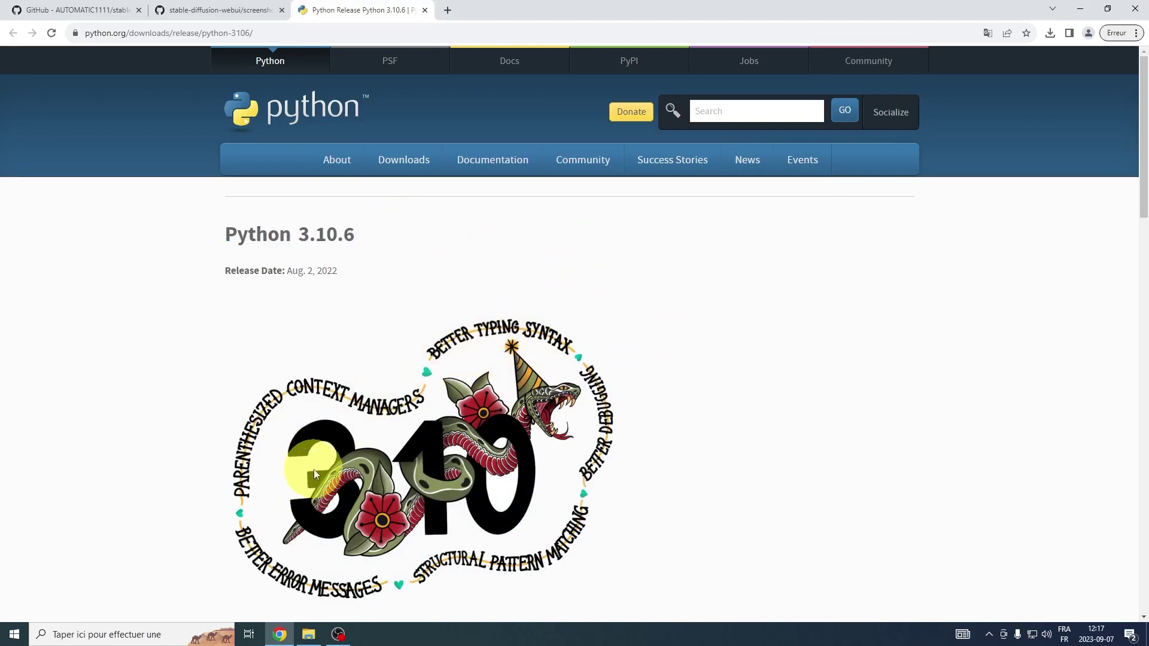
key("super")
type("c")
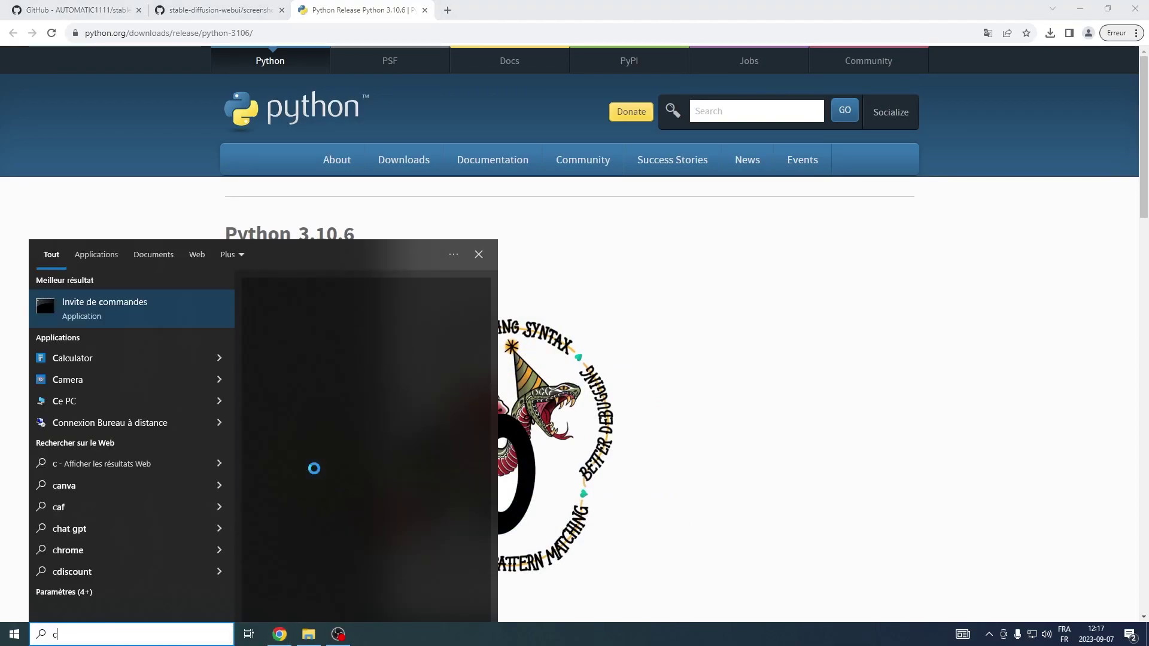
type("md")
key("Return")
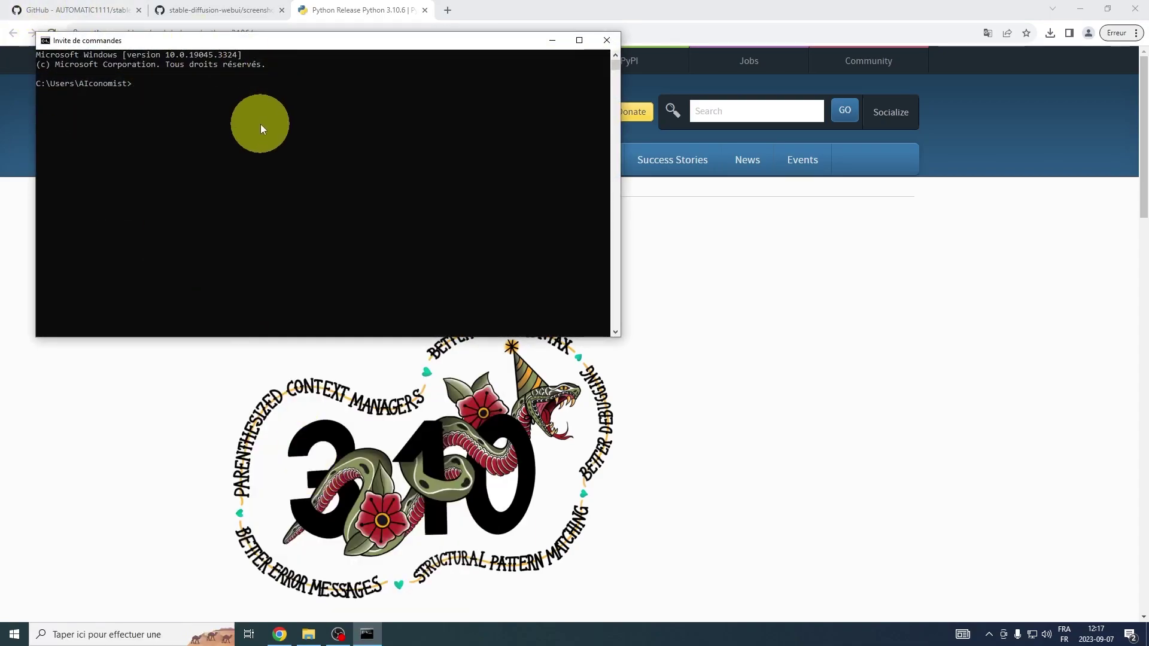
type("python --version")
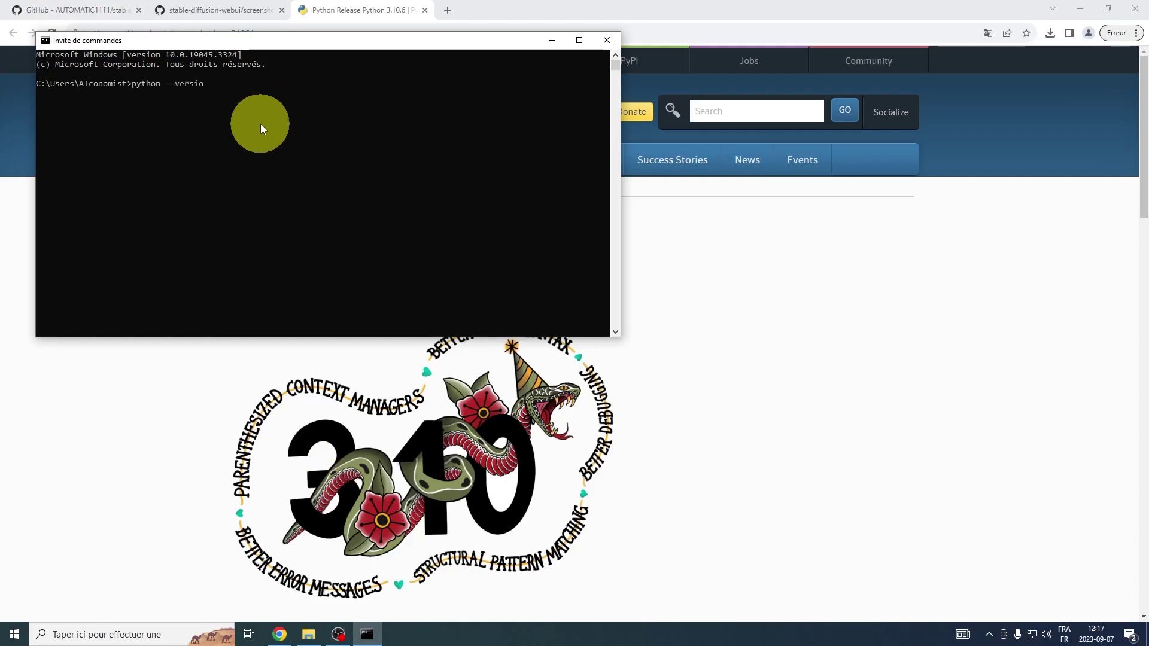
key("Return")
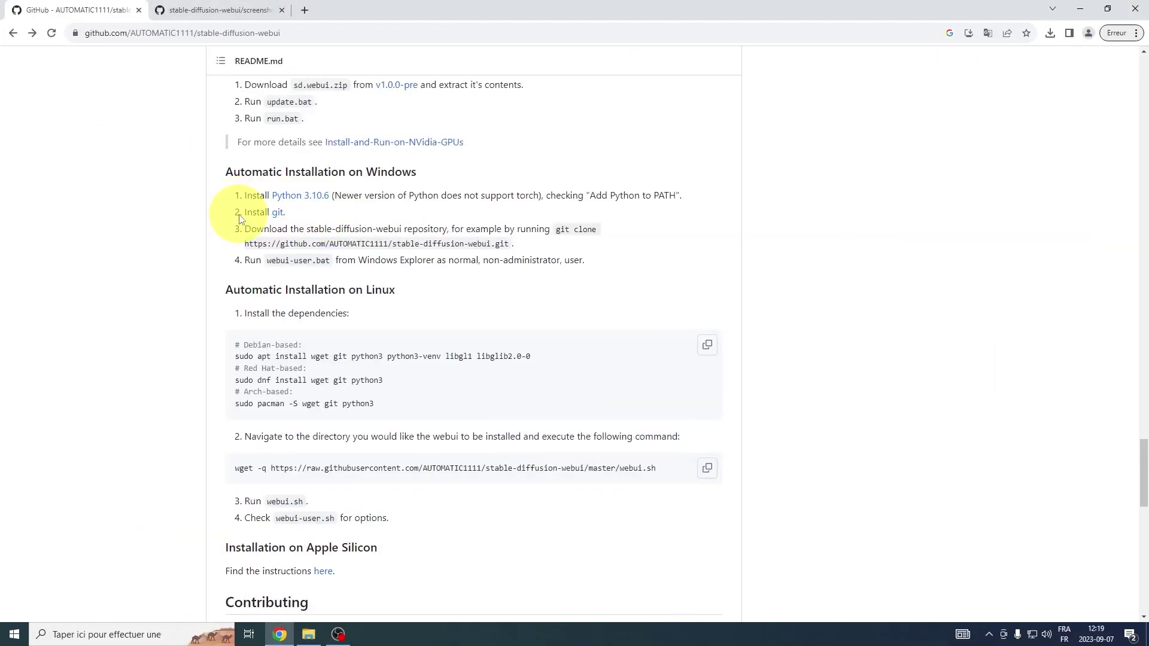
- Open the git-scm.com download page in a new tab, download 64-bit Git and install it
right_click(276, 212)
left_click(317, 224)
left_click(209, 16)
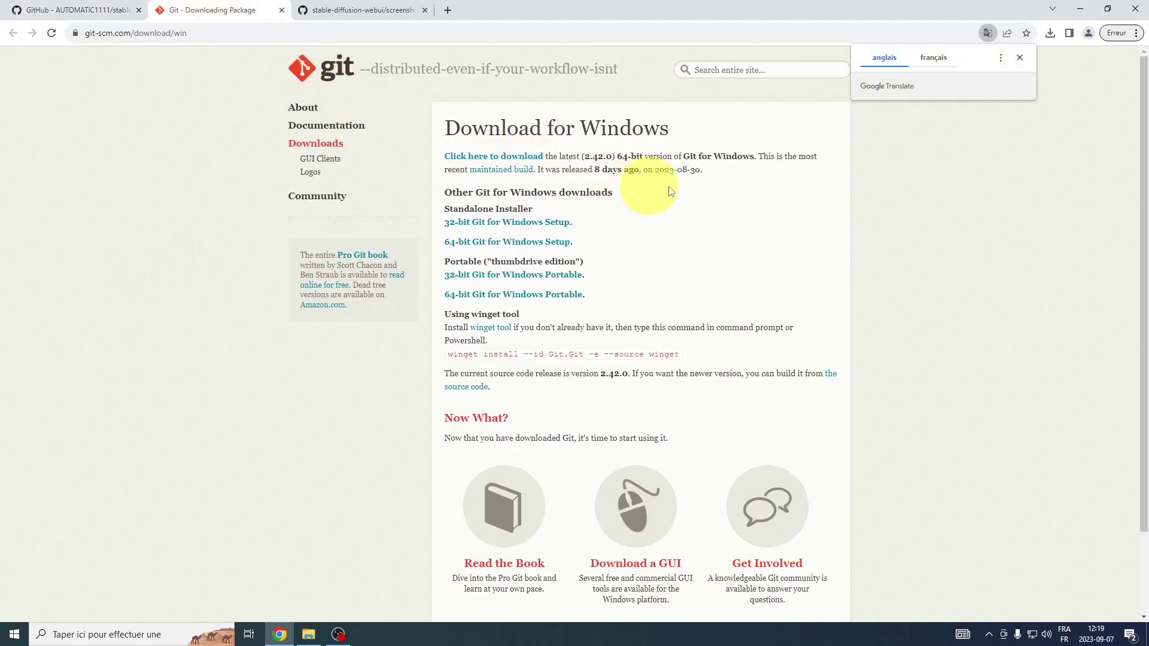
left_click(486, 162)
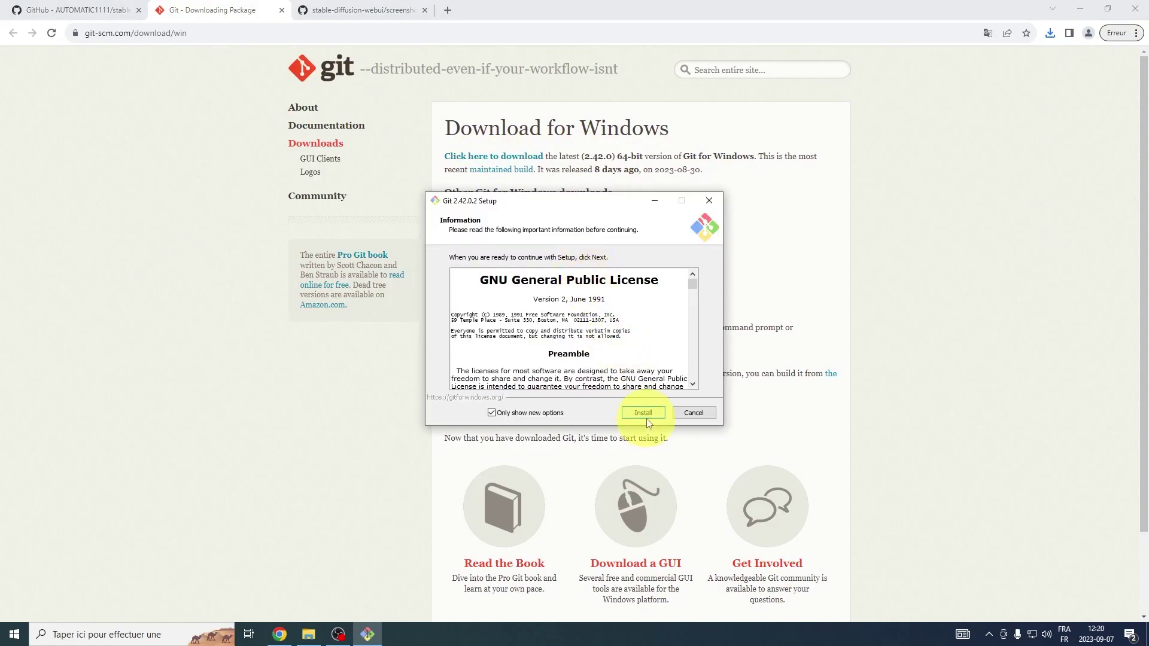
left_click(644, 413)
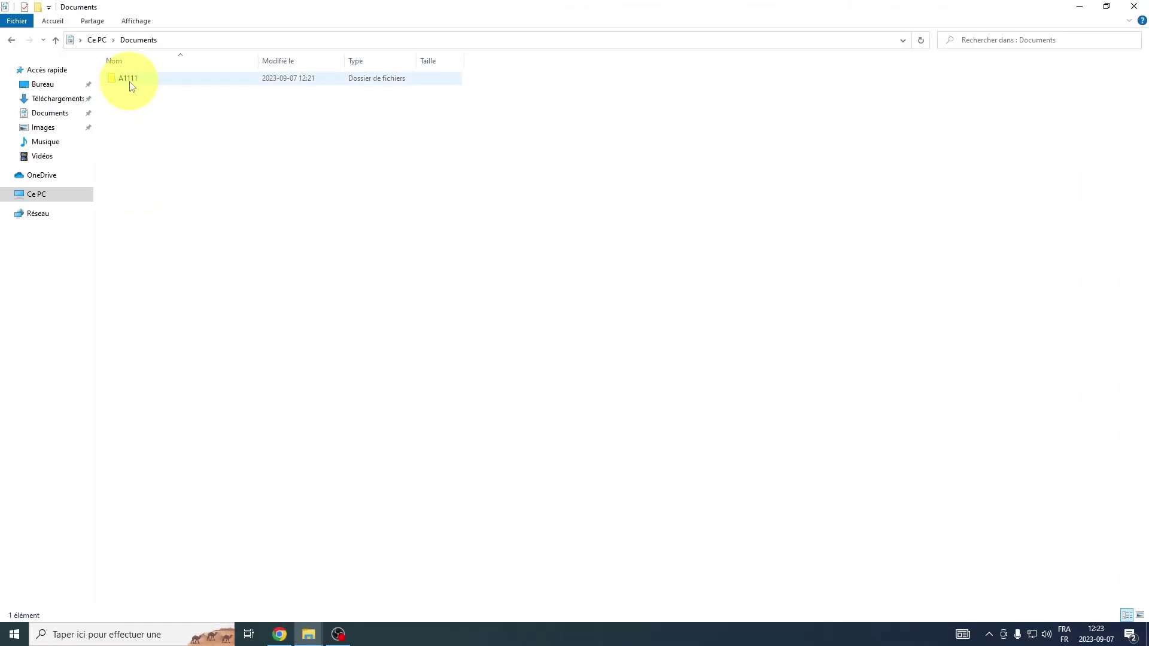
- Run webui-user.bat from Documents\A1111\stable-diffusion-webui-1.6.0 to install and launch the WebUI
double_click(128, 79)
double_click(173, 82)
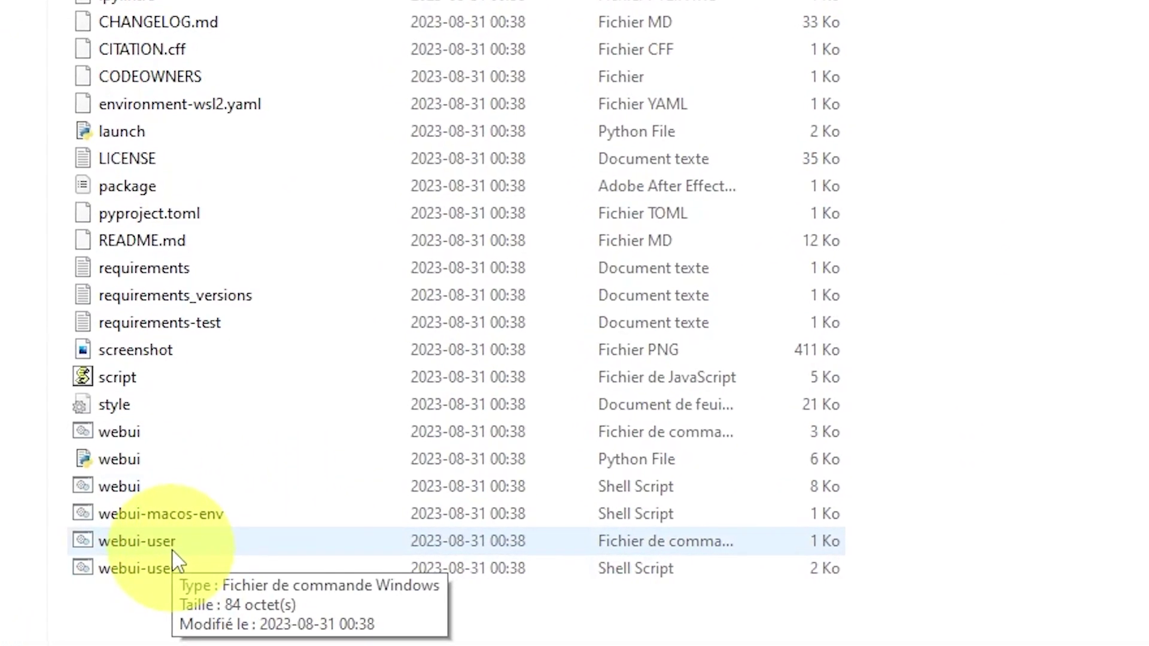
double_click(171, 546)
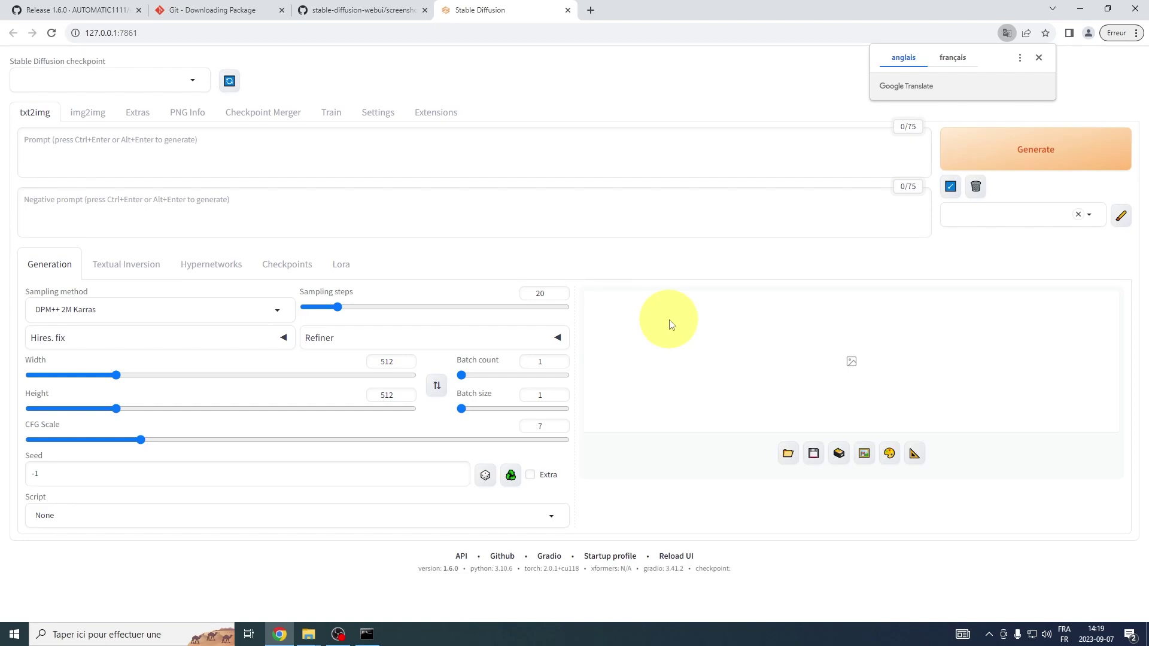
- Dismiss the translate popup, select the v1-5-pruned-emaonly.safetensors checkpoint, and bring up the console
left_click(1039, 59)
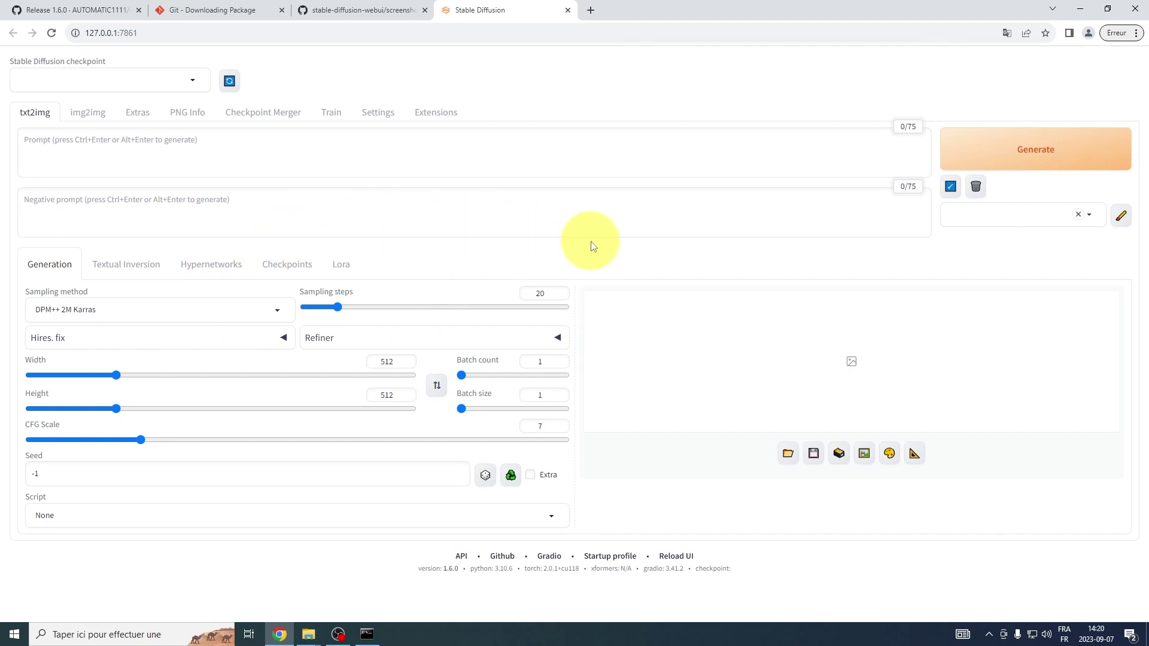
left_click(164, 86)
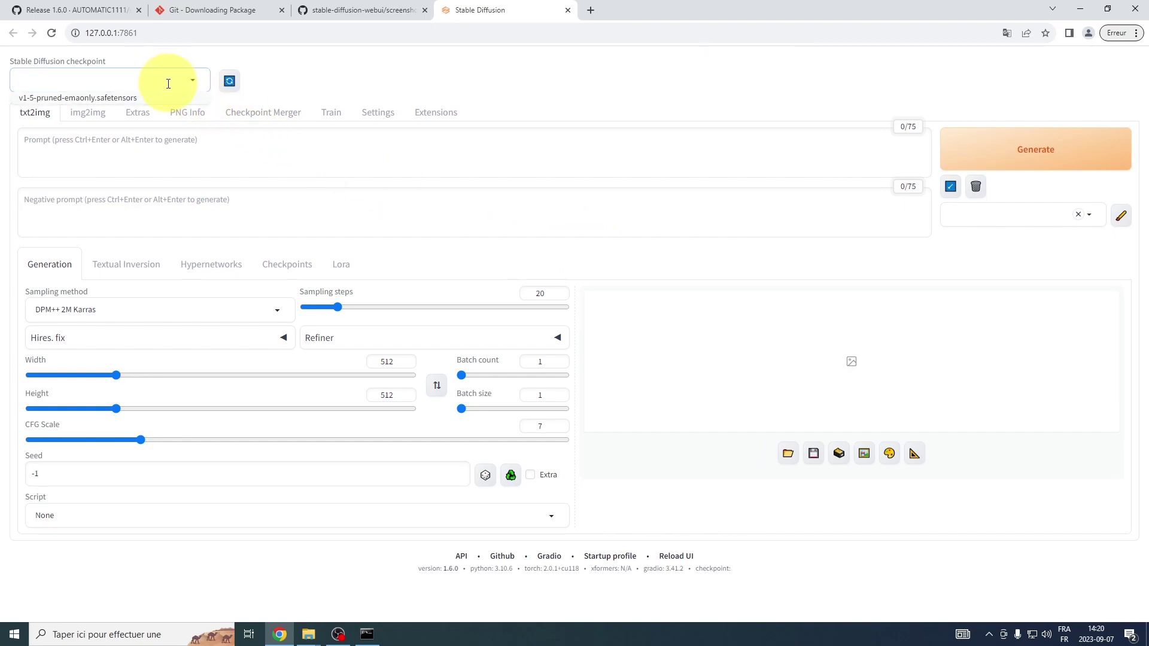
left_click(84, 98)
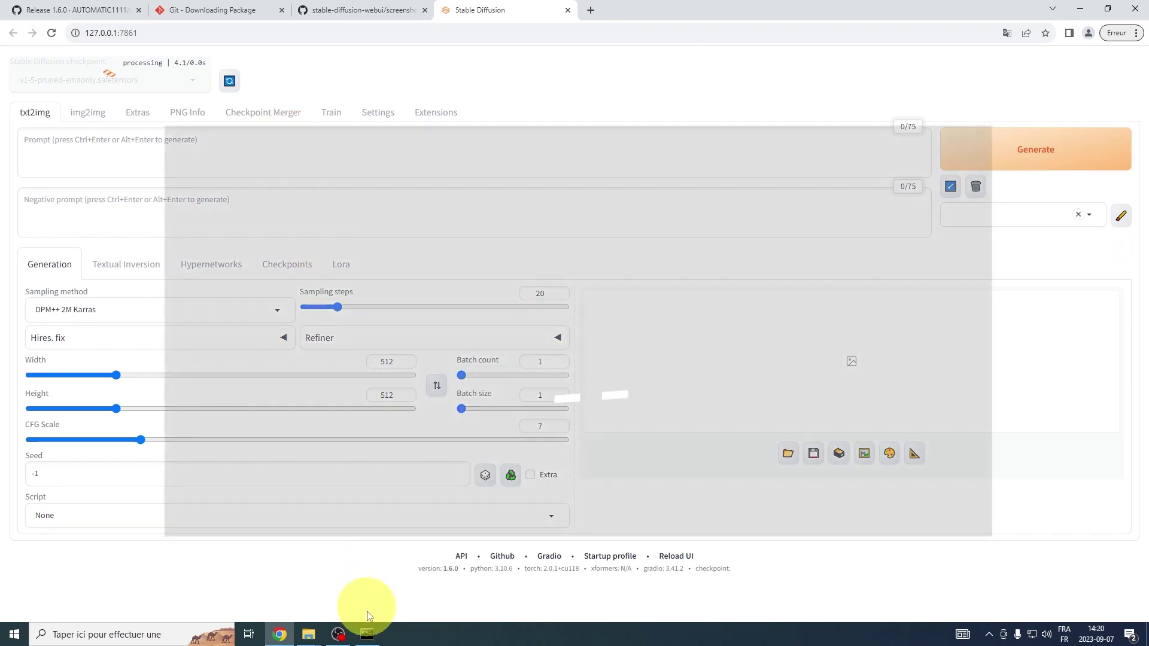
left_click(367, 632)
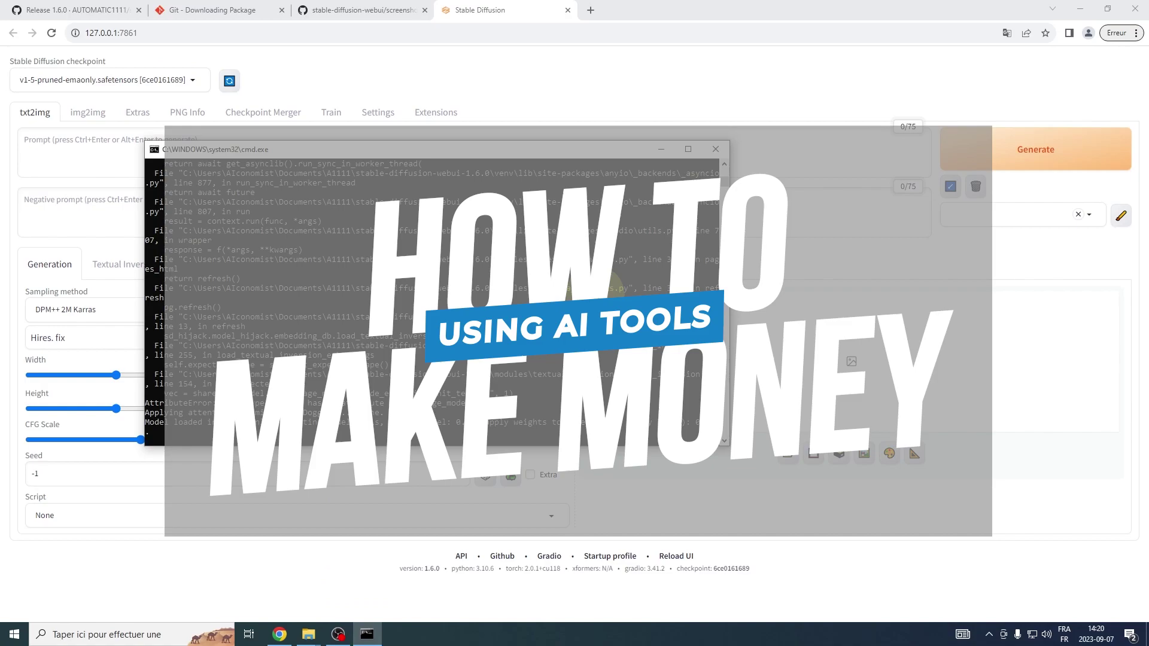
- Minimise the console, enter the prompt 'woman ballerina' and start generating the image
left_click(660, 149)
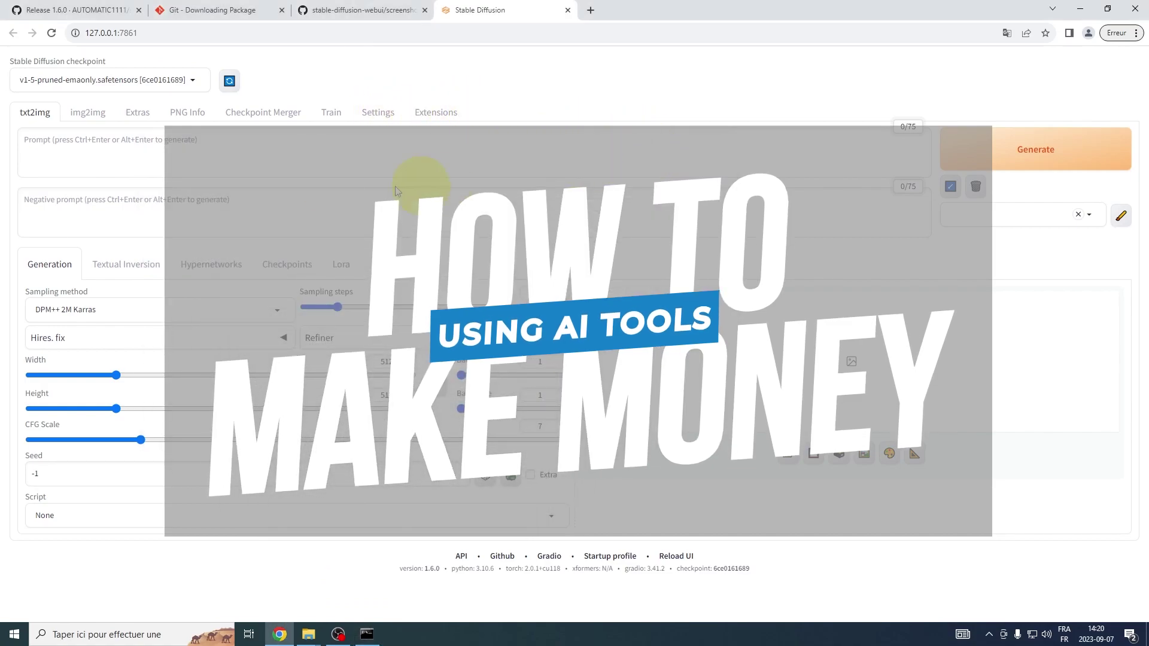
left_click(274, 156)
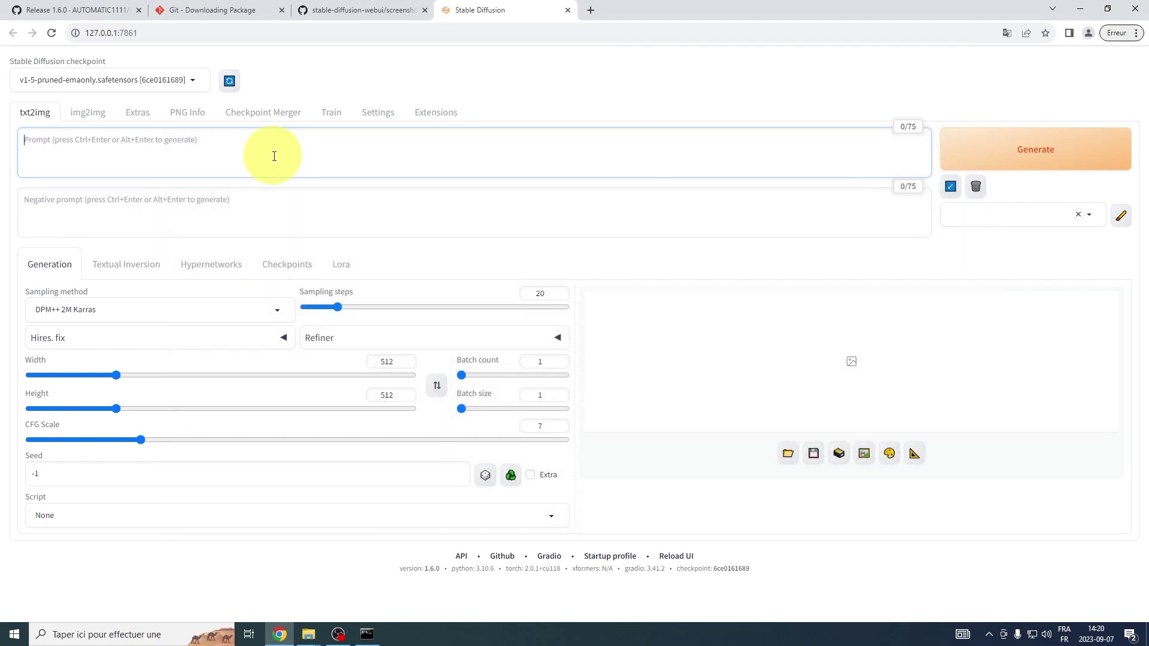
type("woman ba")
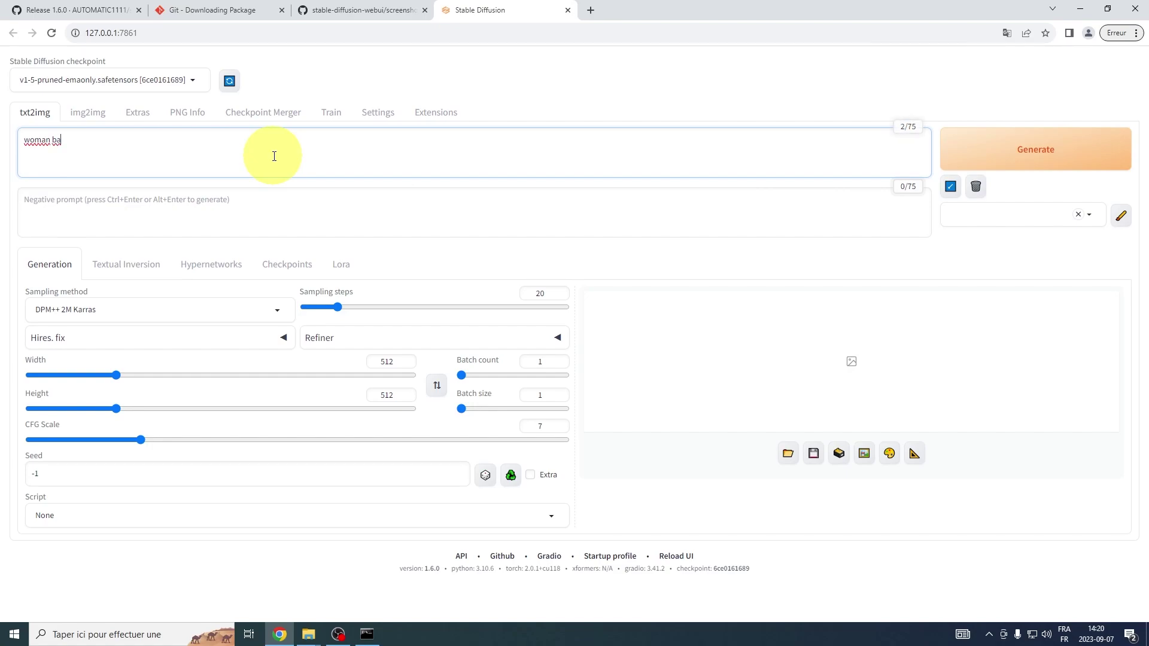
type("llerina")
left_click(1030, 159)
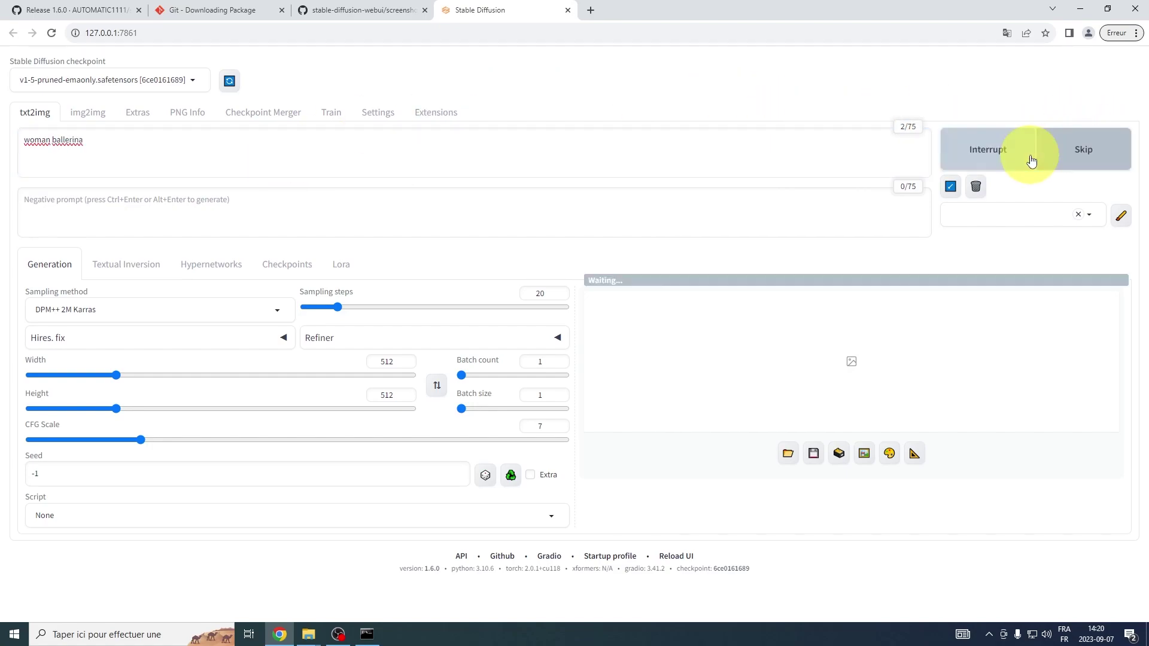